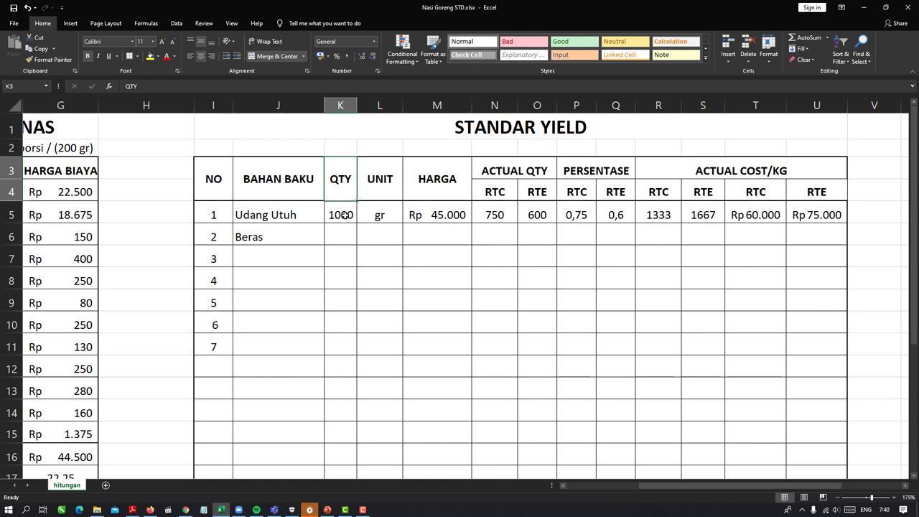
# - Examine the purchased quantity, unit, and actual RTC and RTE quantities for Udang Utuh in the Standar Yield table
pyautogui.click(345, 215)
pyautogui.click(382, 219)
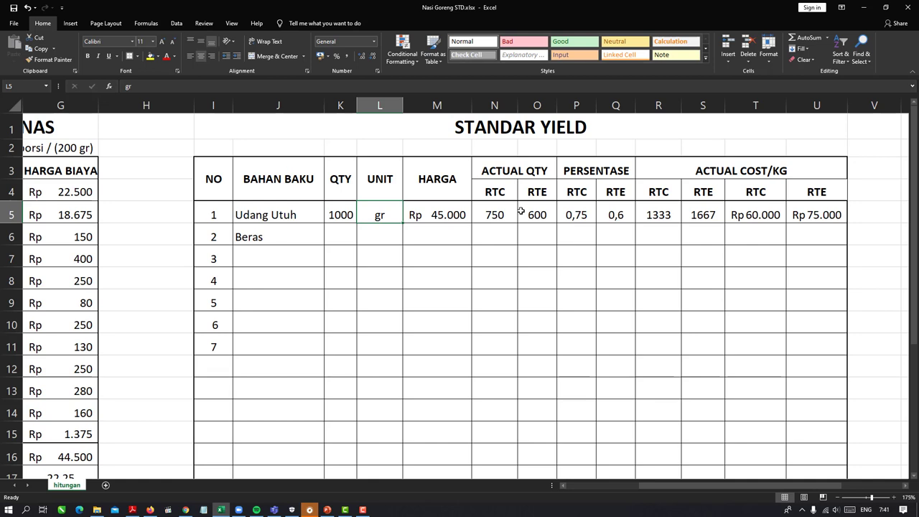
pyautogui.click(340, 213)
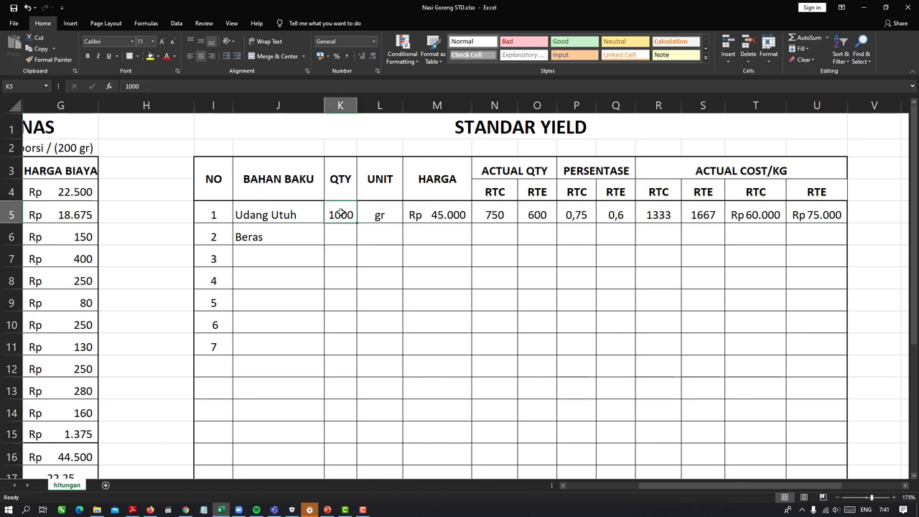
pyautogui.click(494, 215)
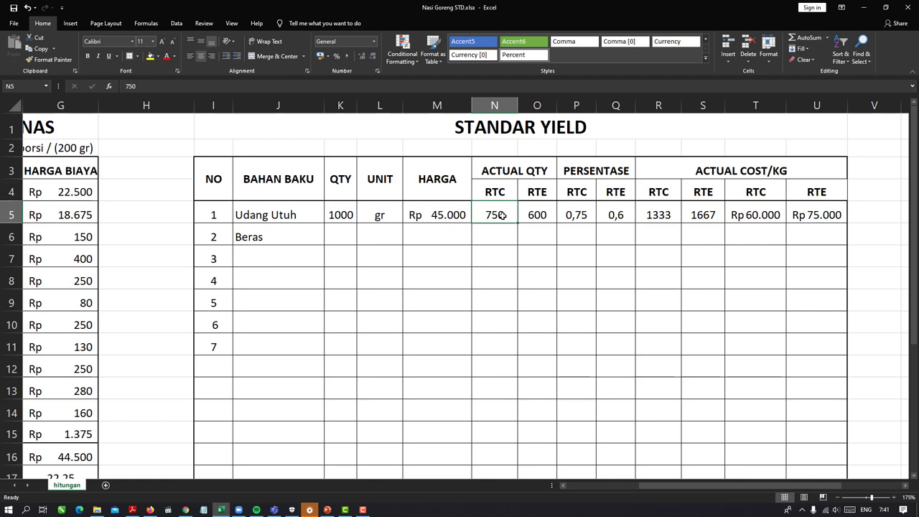
pyautogui.click(502, 193)
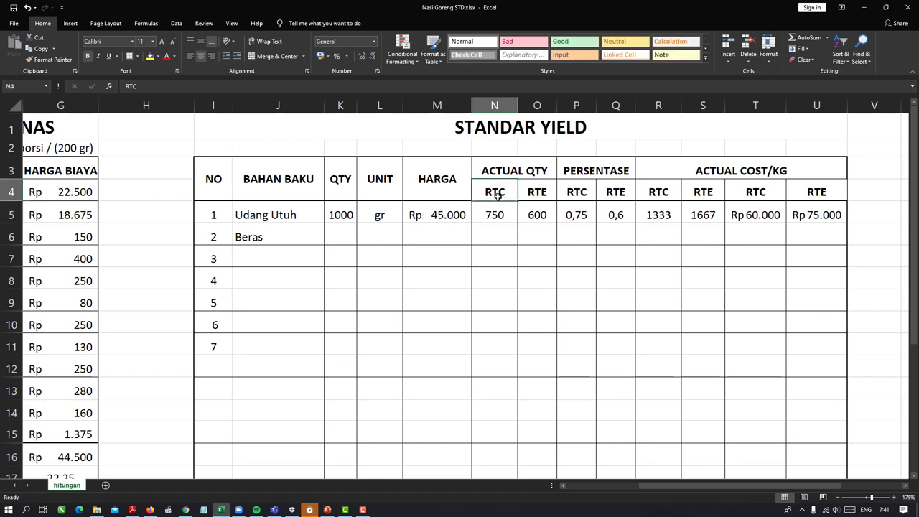
pyautogui.click(500, 212)
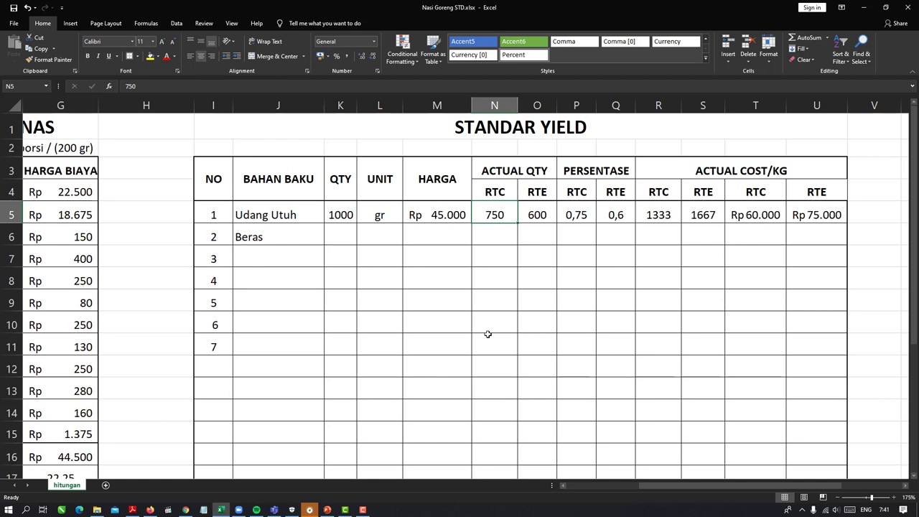
pyautogui.click(537, 192)
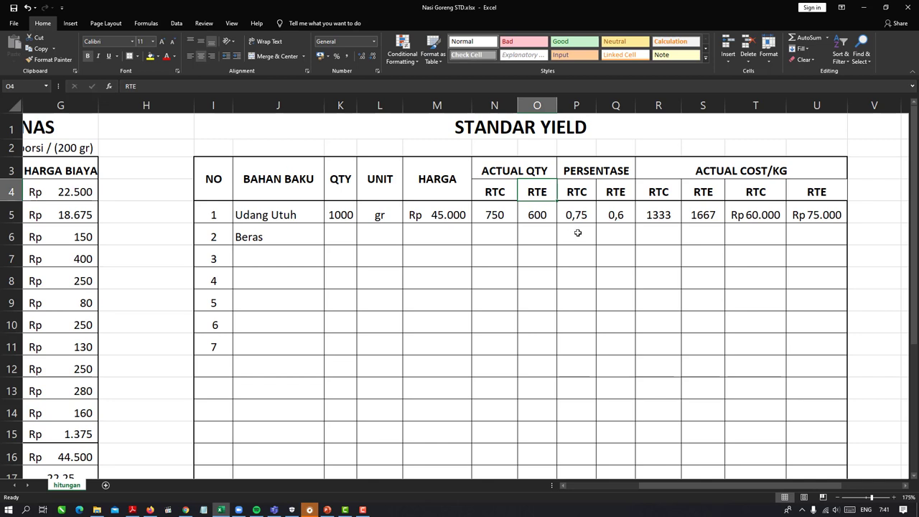
pyautogui.click(542, 214)
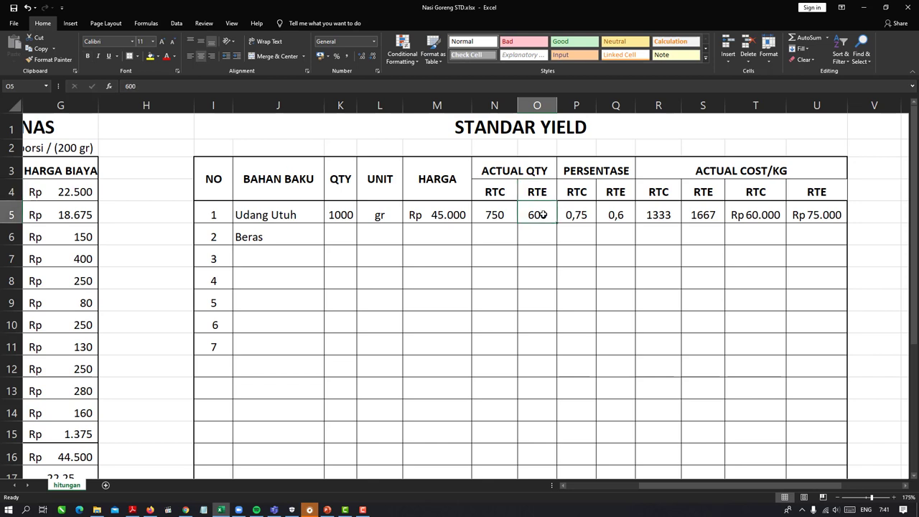
pyautogui.click(497, 214)
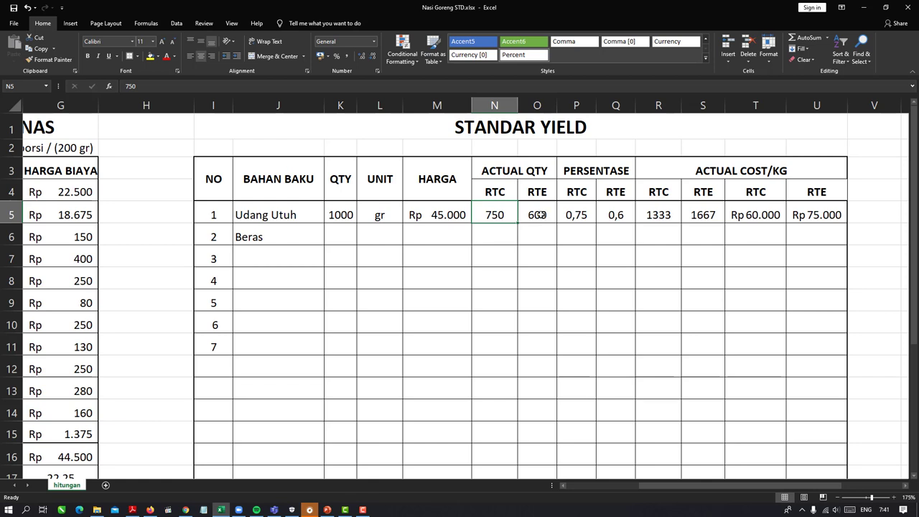
pyautogui.click(540, 215)
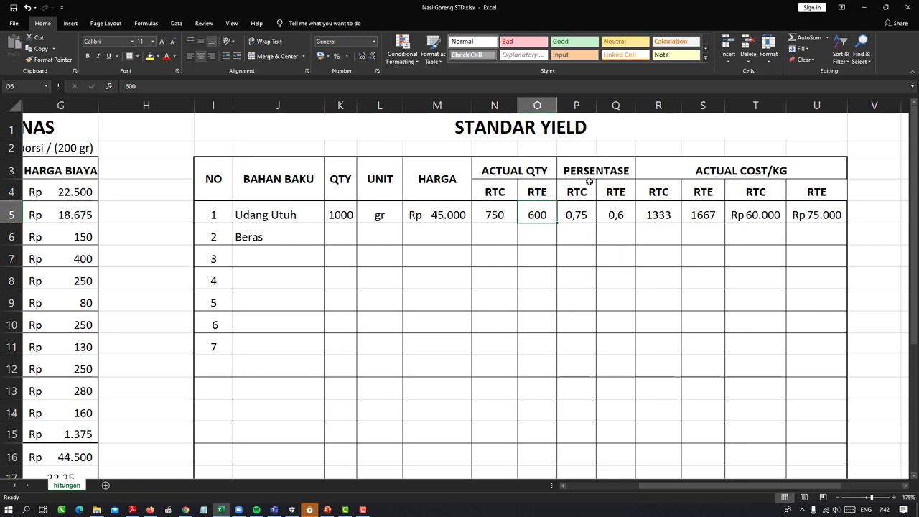
# - Calculate the RTC percentage for Udang Utuh in P5 with =N5/K5 and format it as a percentage
pyautogui.click(575, 215)
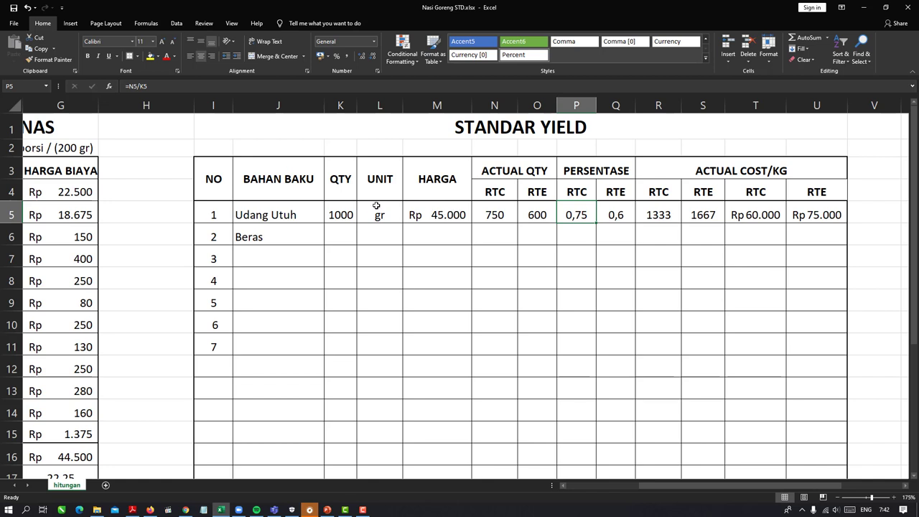
pyautogui.click(502, 216)
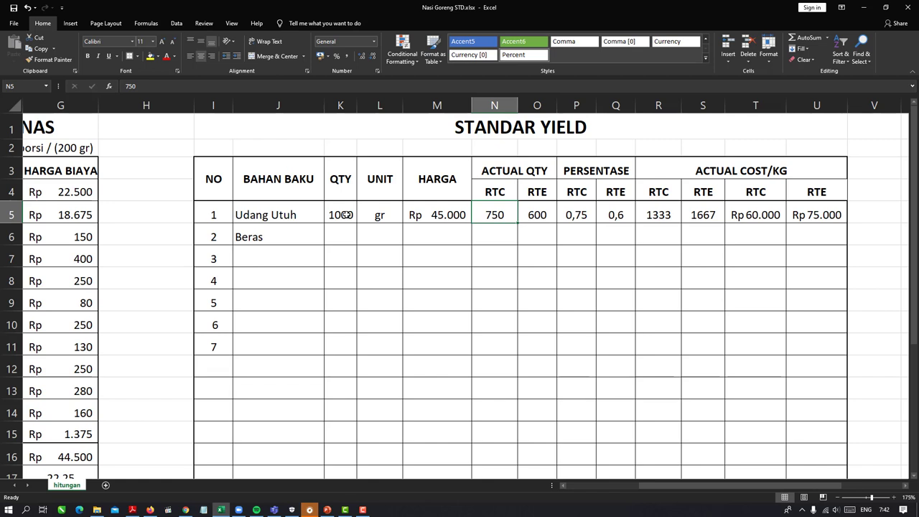
pyautogui.click(579, 217)
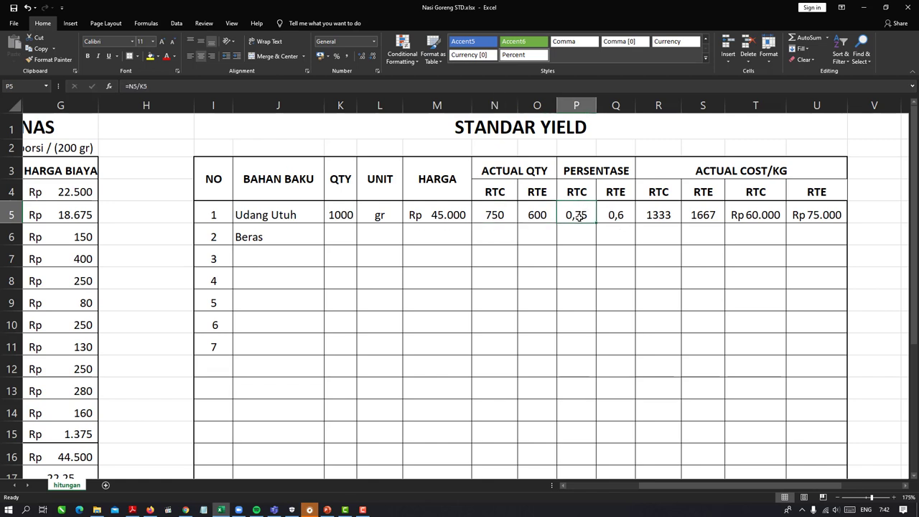
pyautogui.write('=')
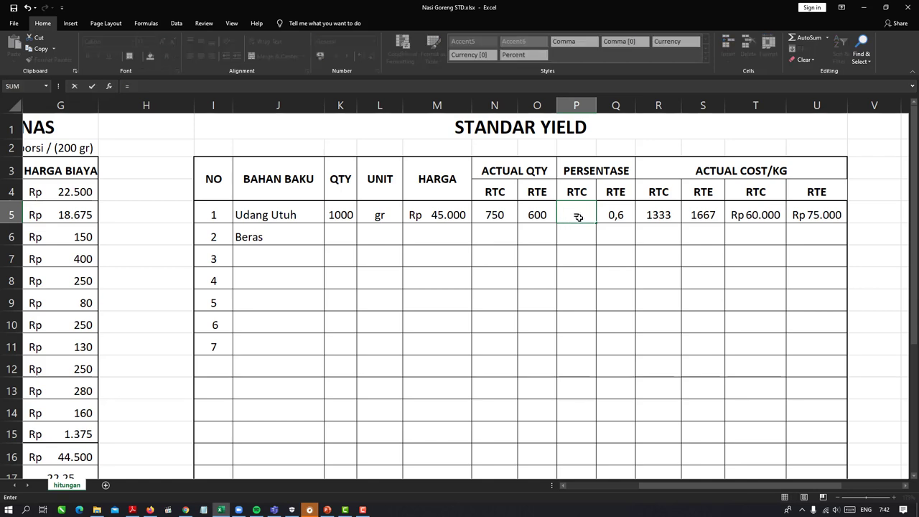
pyautogui.click(499, 214)
pyautogui.write('/')
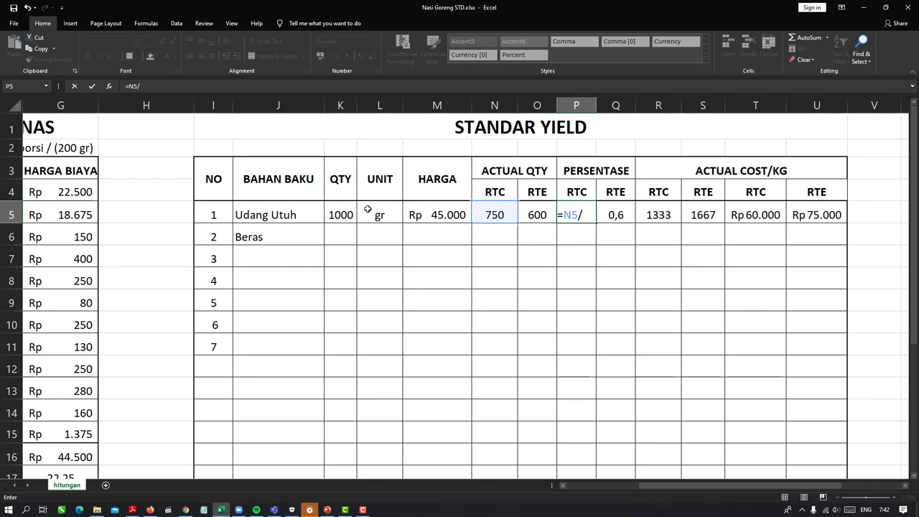
pyautogui.click(343, 214)
pyautogui.press('Return')
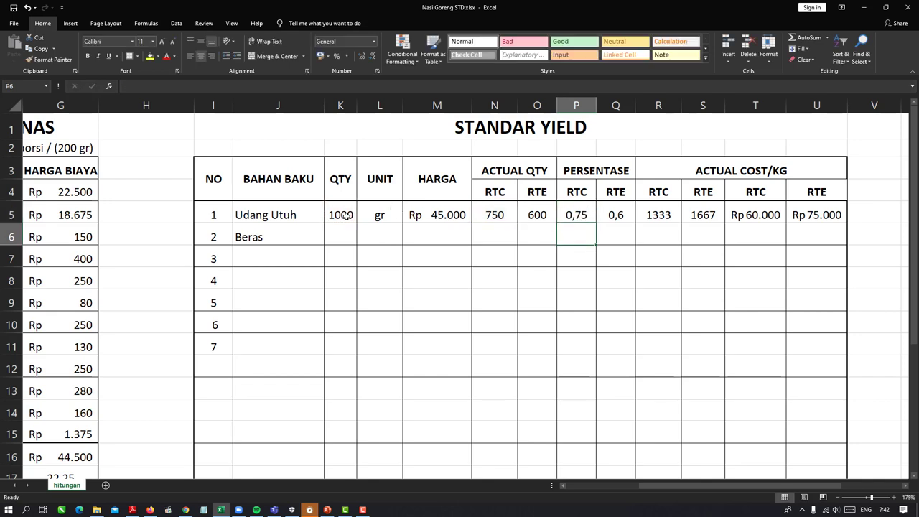
pyautogui.click(578, 214)
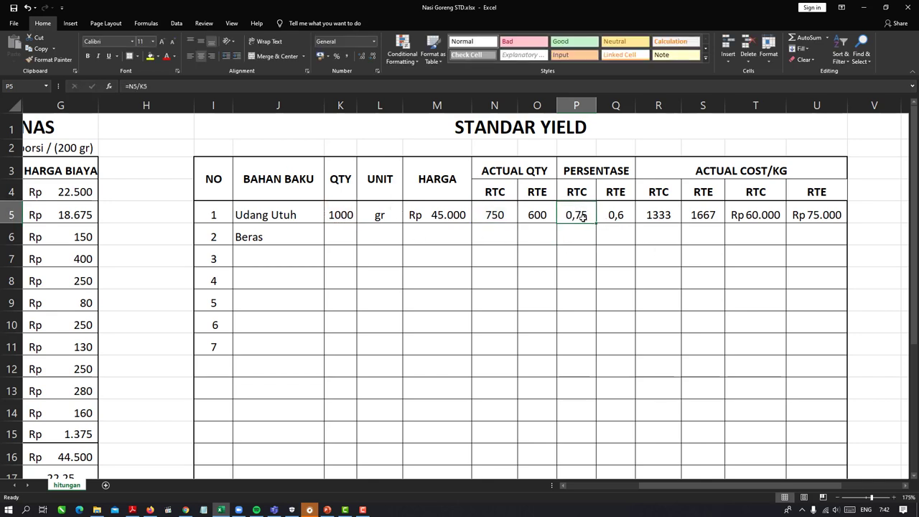
pyautogui.click(336, 56)
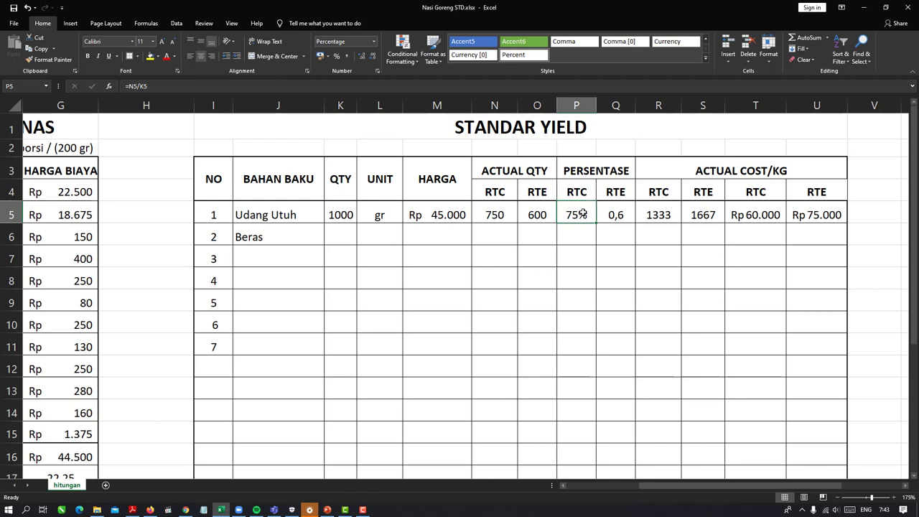
# - Calculate the RTE percentage for Udang Utuh in Q5 with =O5/K5 and format it as a percentage
pyautogui.click(622, 214)
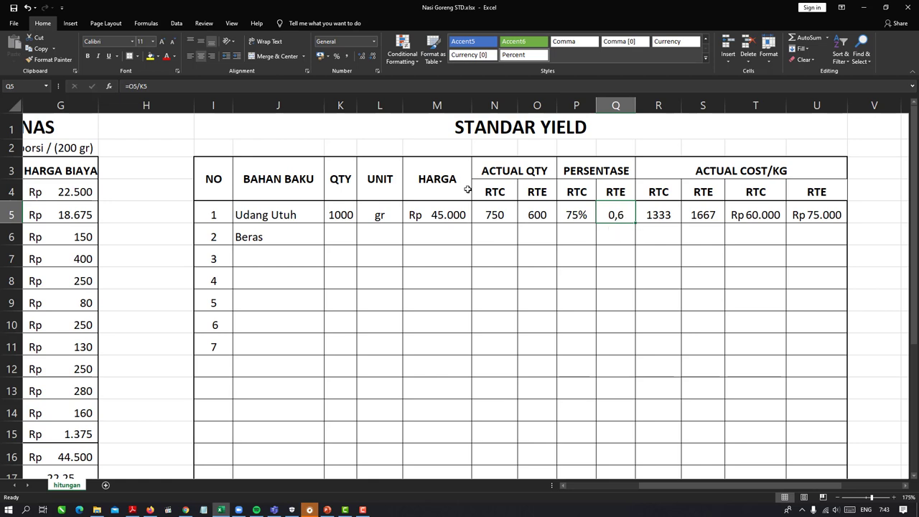
pyautogui.click(540, 213)
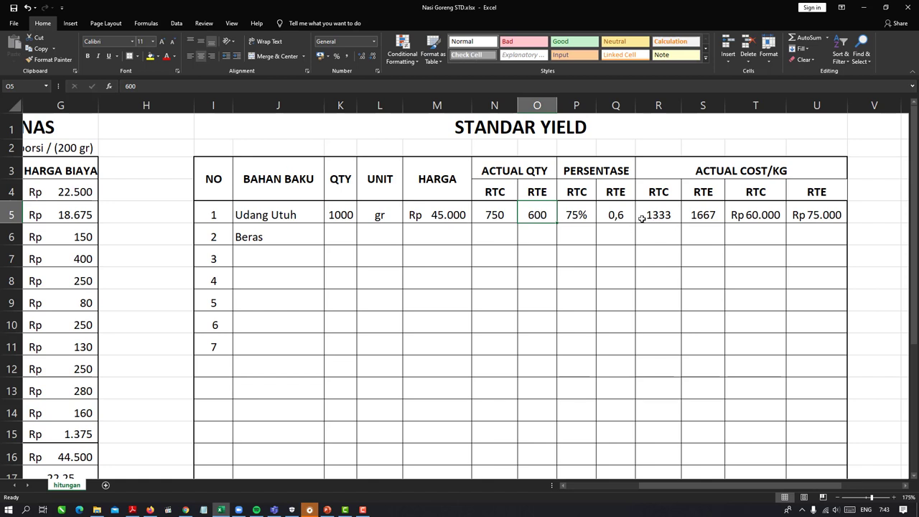
pyautogui.click(616, 215)
pyautogui.write('=')
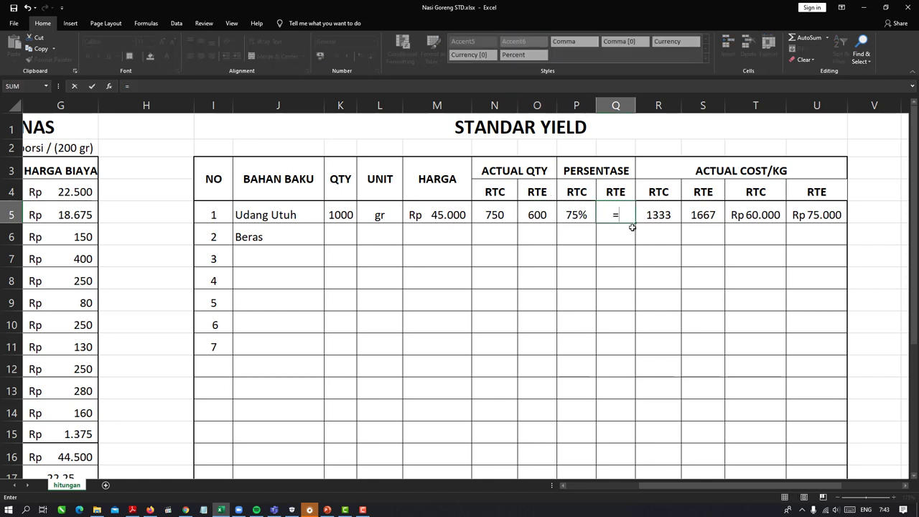
pyautogui.click(539, 214)
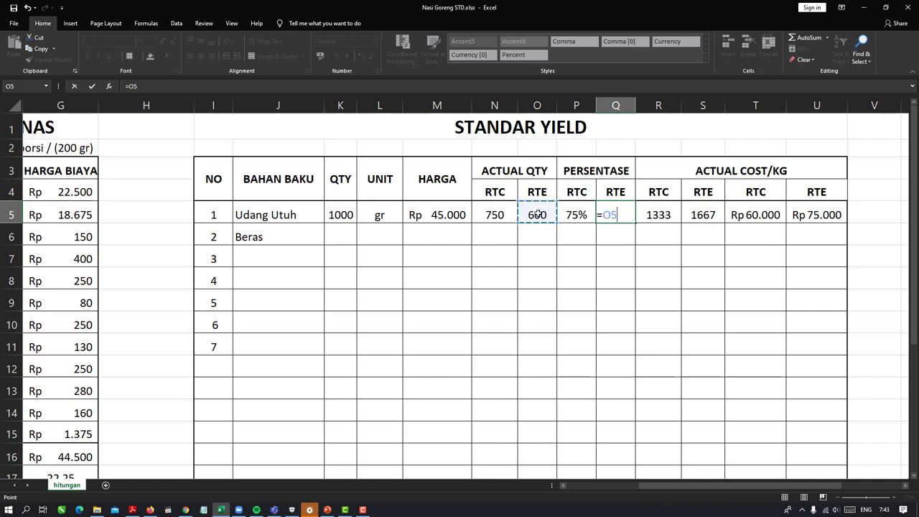
pyautogui.write('/')
pyautogui.click(343, 212)
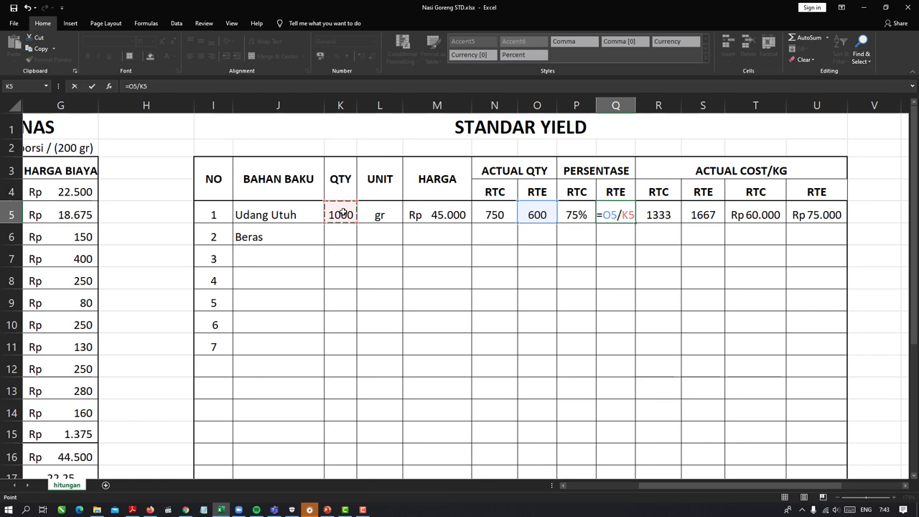
pyautogui.press('Return')
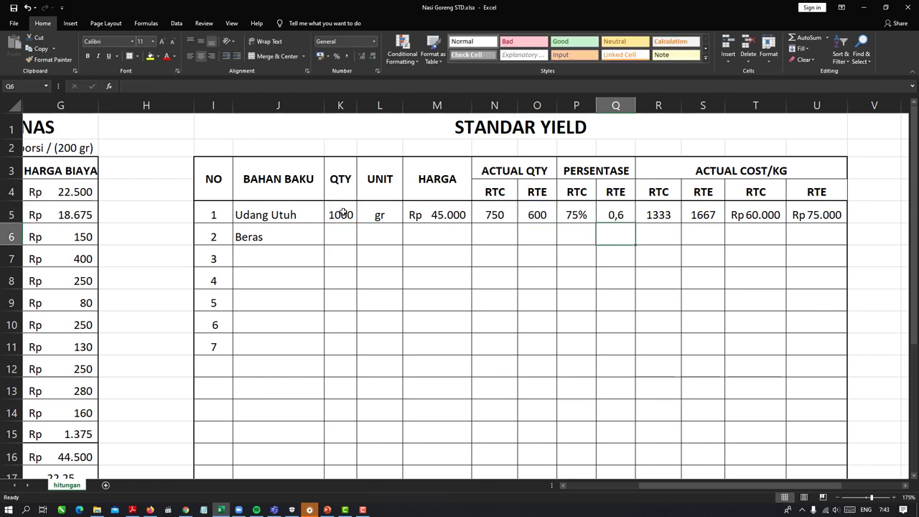
pyautogui.click(616, 215)
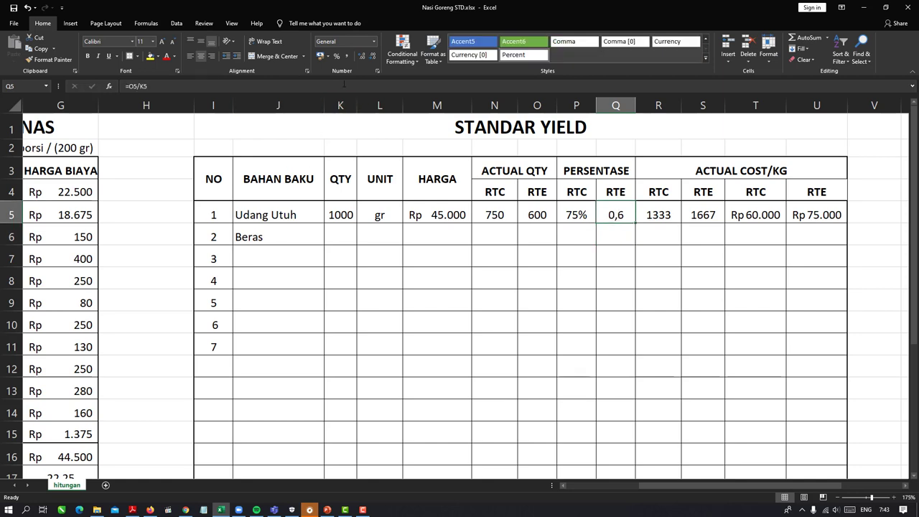
pyautogui.click(336, 57)
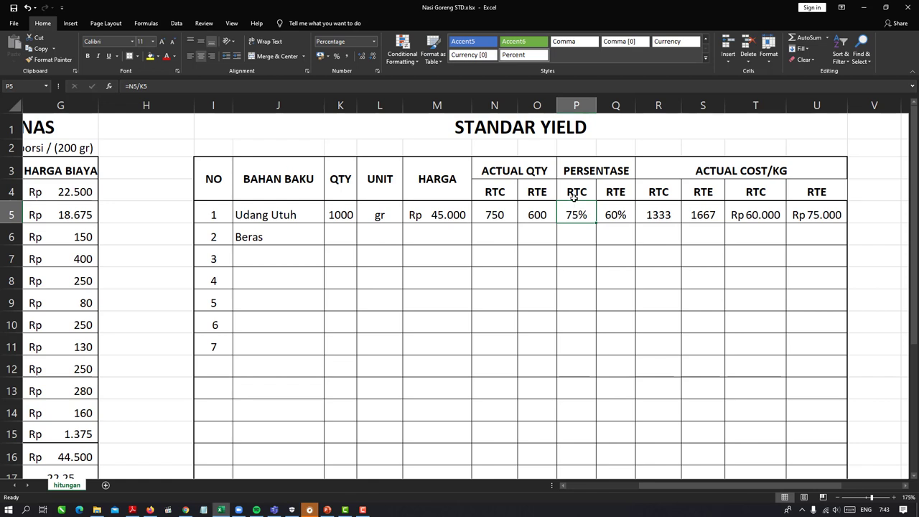
# - Review the Actual Qty and Persentase columns and the formulas in R5 and S5 under Actual Cost/Kg for Udang Utuh
pyautogui.moveTo(494, 107)
pyautogui.mouseDown()
pyautogui.moveTo(605, 148)
pyautogui.moveTo(613, 222)
pyautogui.mouseUp()
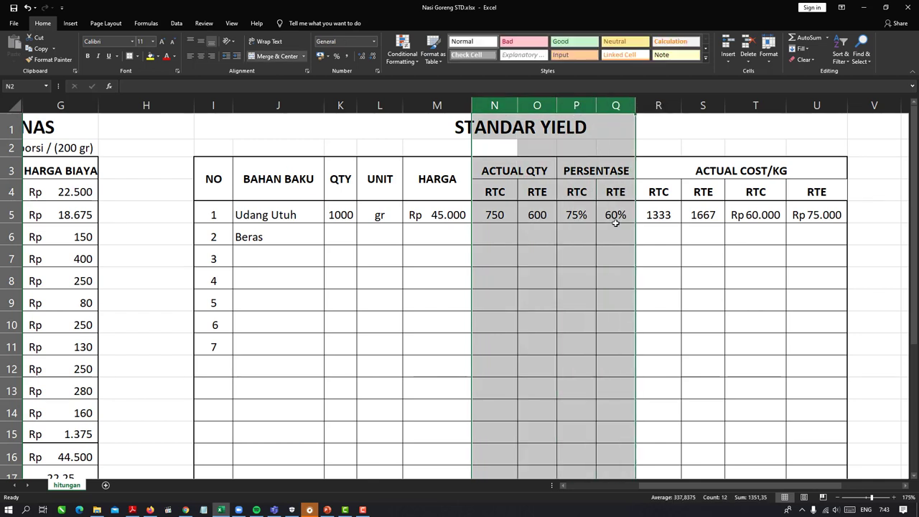
pyautogui.click(658, 236)
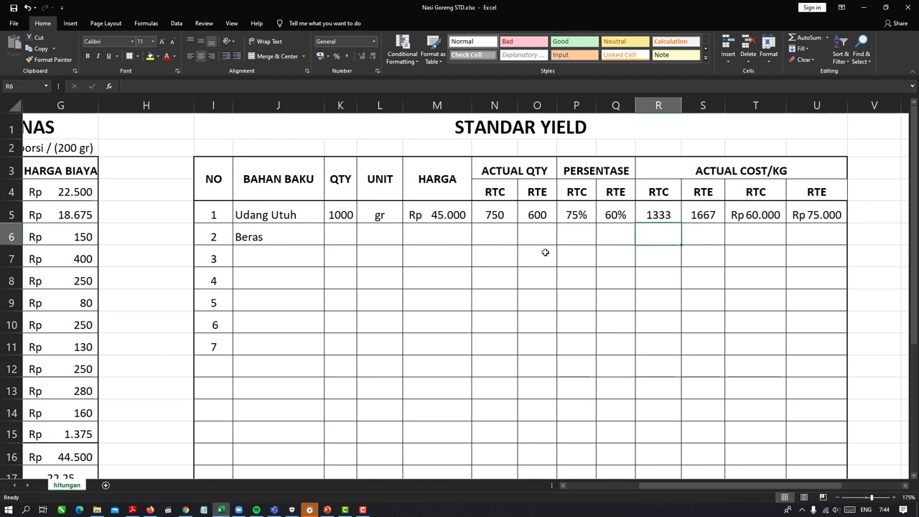
pyautogui.click(664, 213)
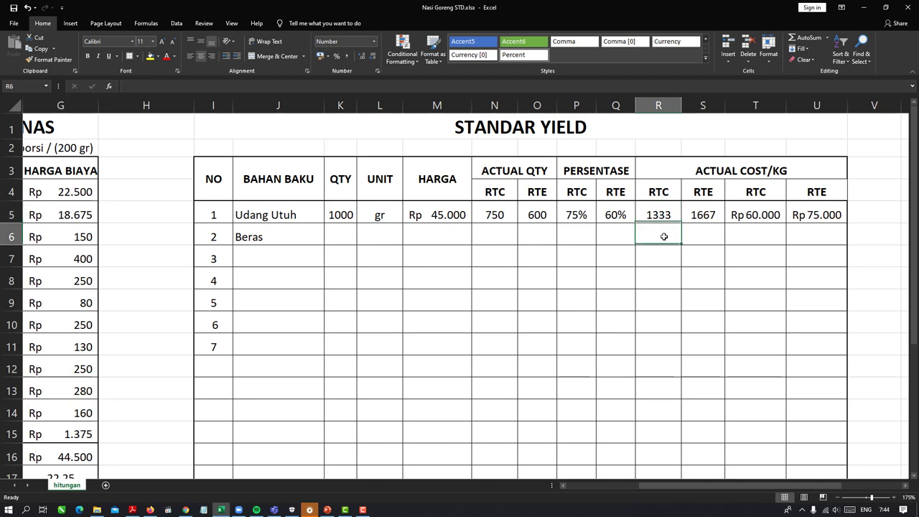
pyautogui.doubleClick(658, 215)
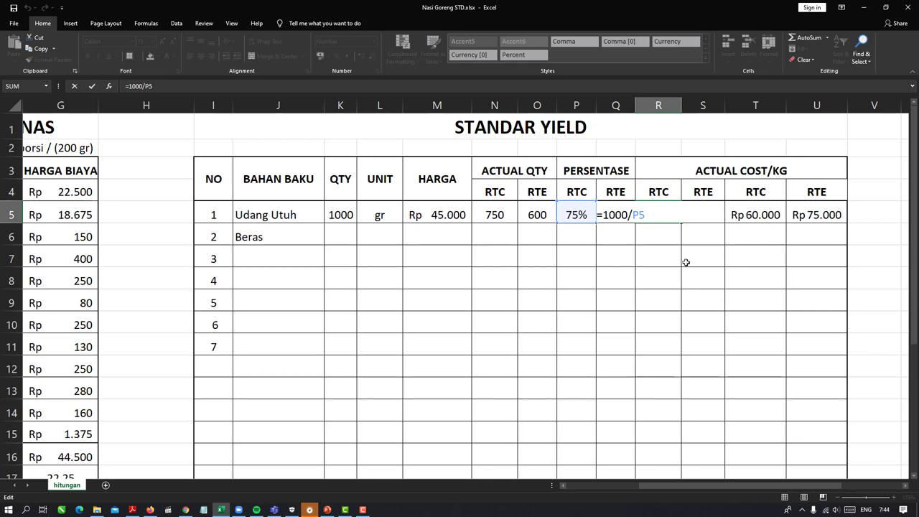
pyautogui.press('Return')
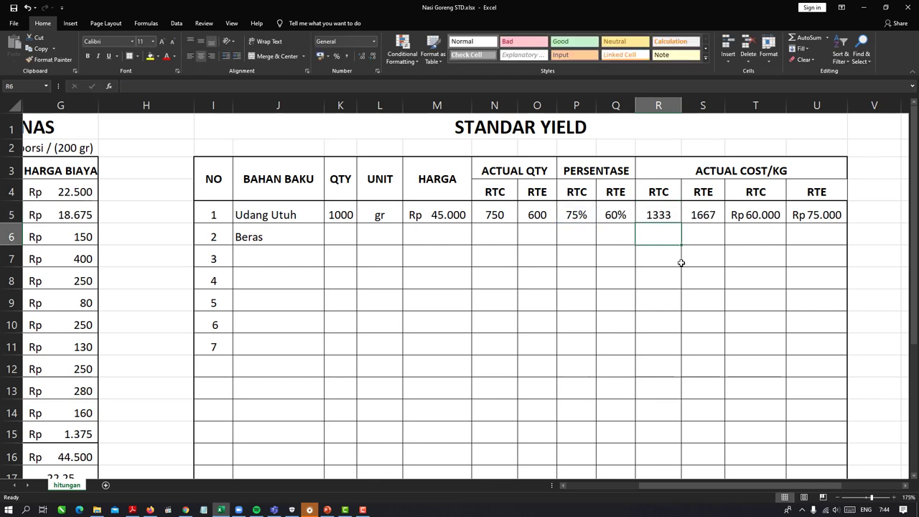
pyautogui.click(657, 214)
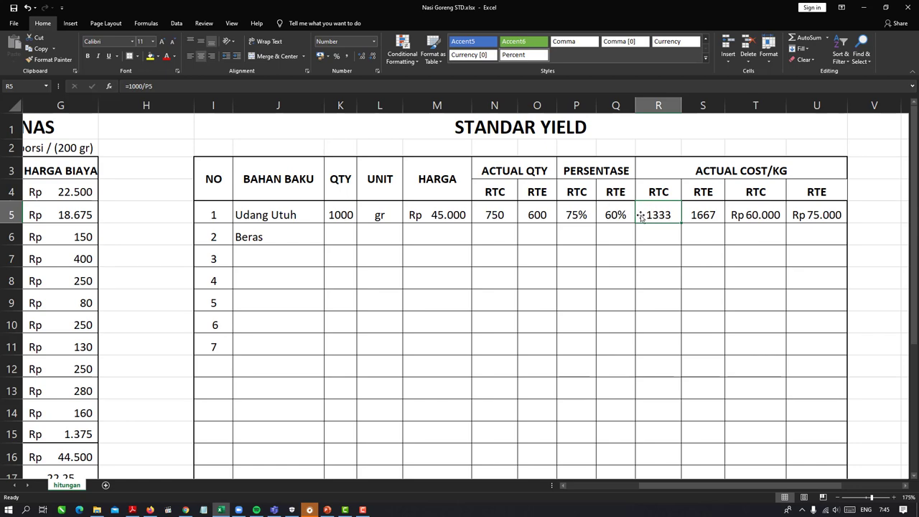
pyautogui.click(707, 213)
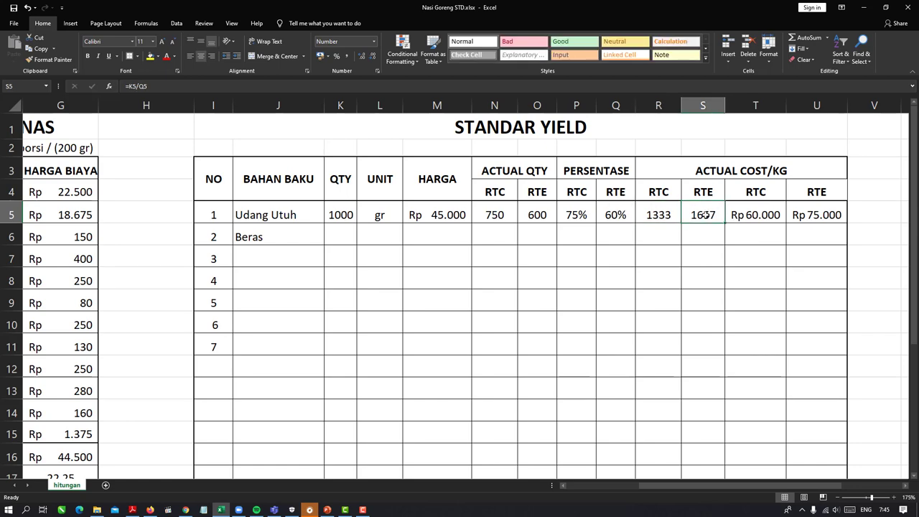